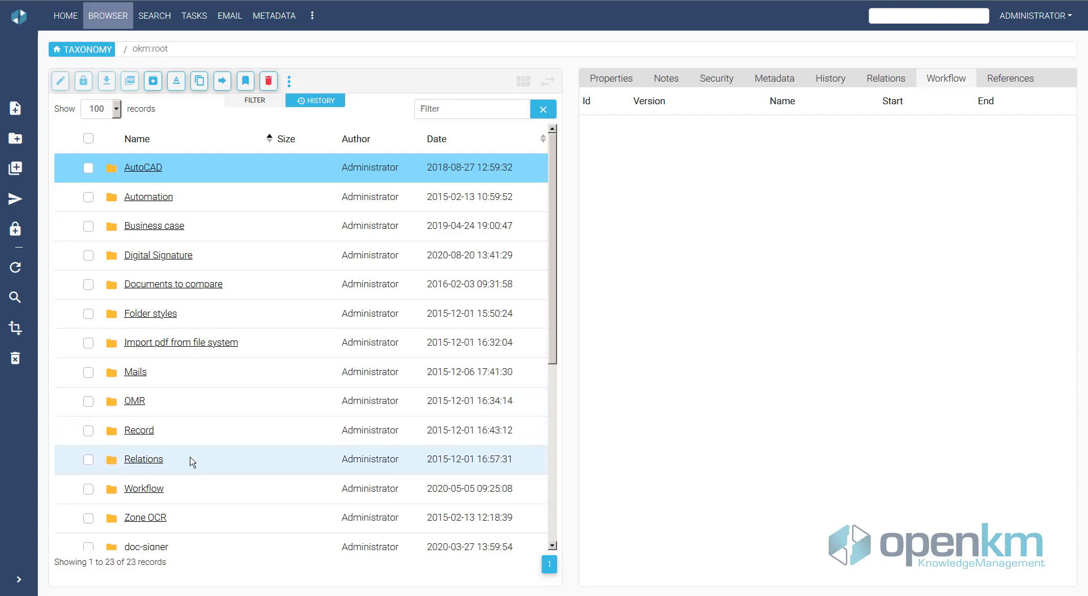
Open the budget folder inside Relations and view the relations of budget-1.pdf
click(154, 463)
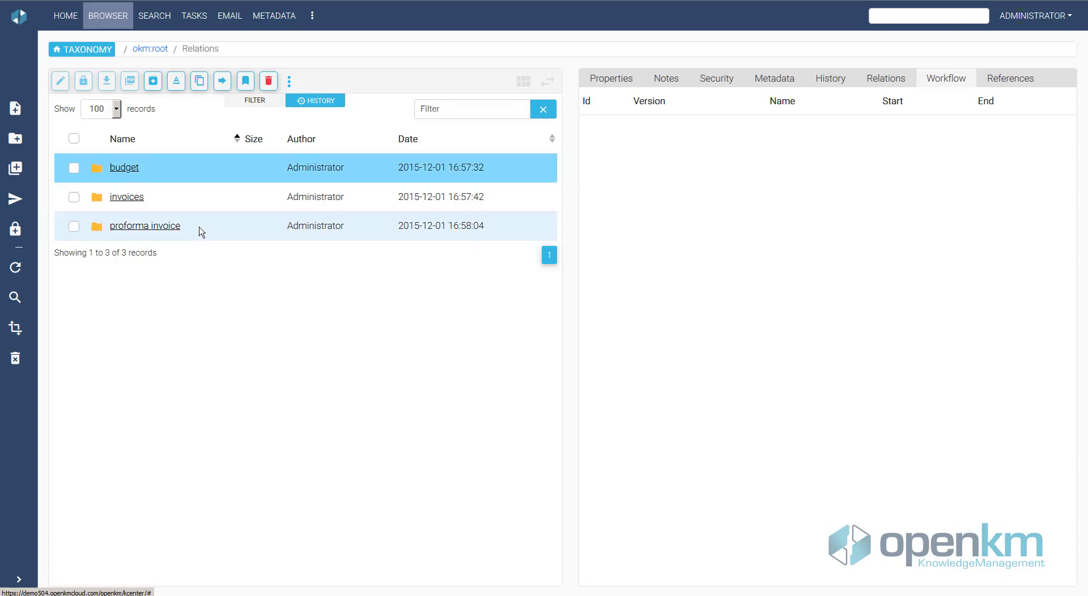
click(123, 168)
click(124, 172)
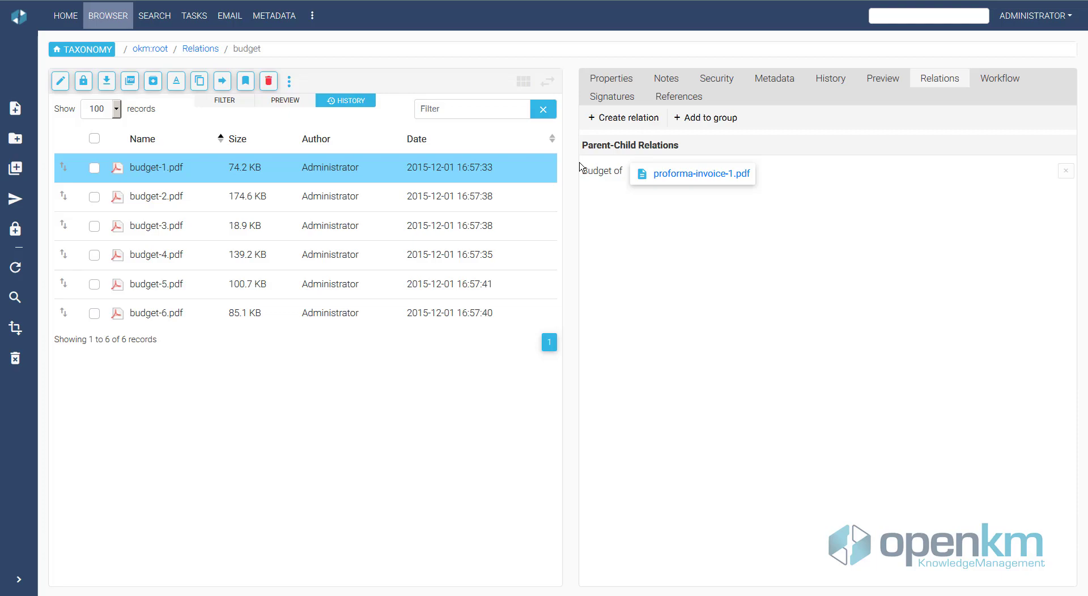
Check which types a new relation from budget-1.pdf can have, and leave without adding one
click(640, 119)
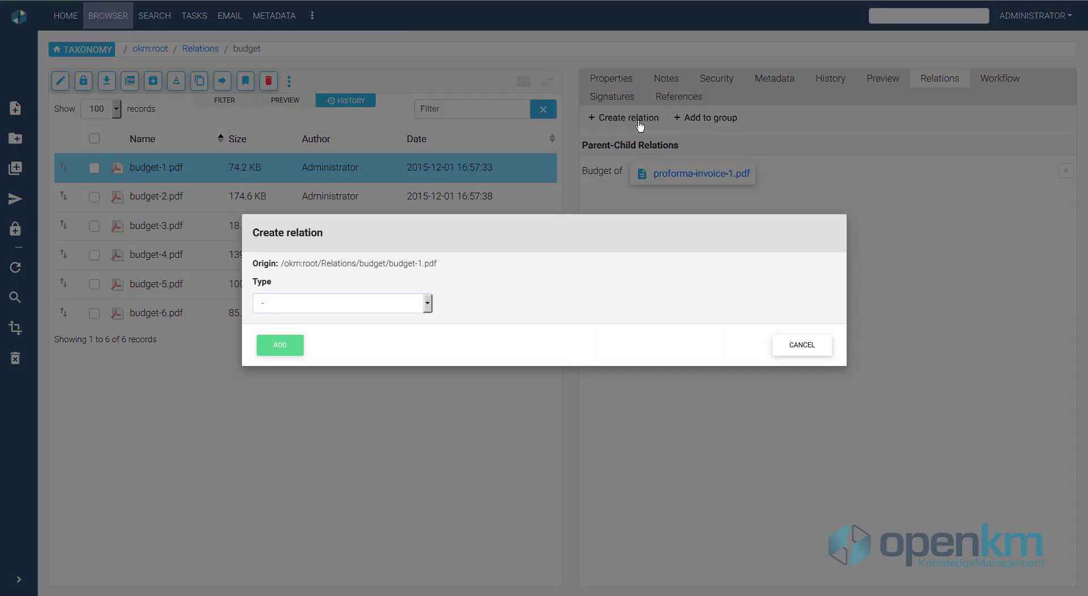
click(428, 312)
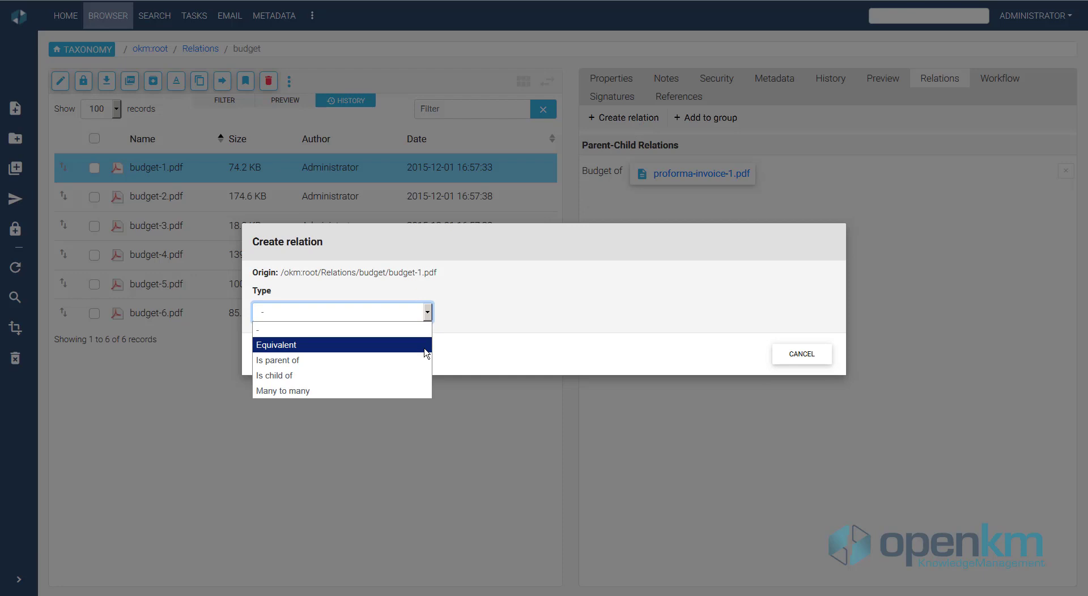
click(801, 354)
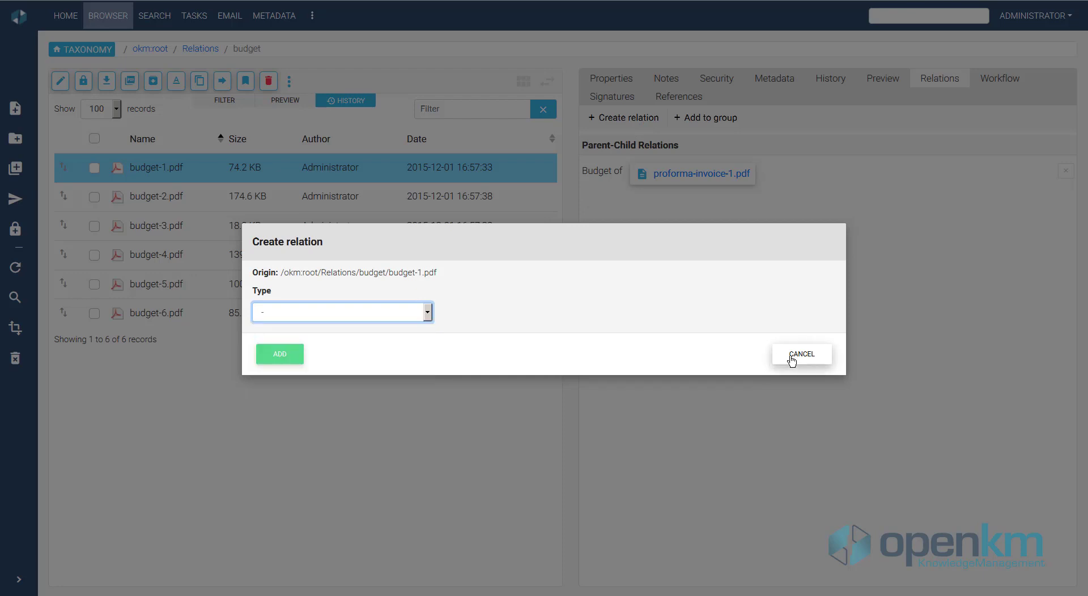
click(801, 354)
View the relations of eng-OpenKM Master Partner.doc in okm:root and follow its translation link to fr-contrat master partenaire.doc
click(156, 49)
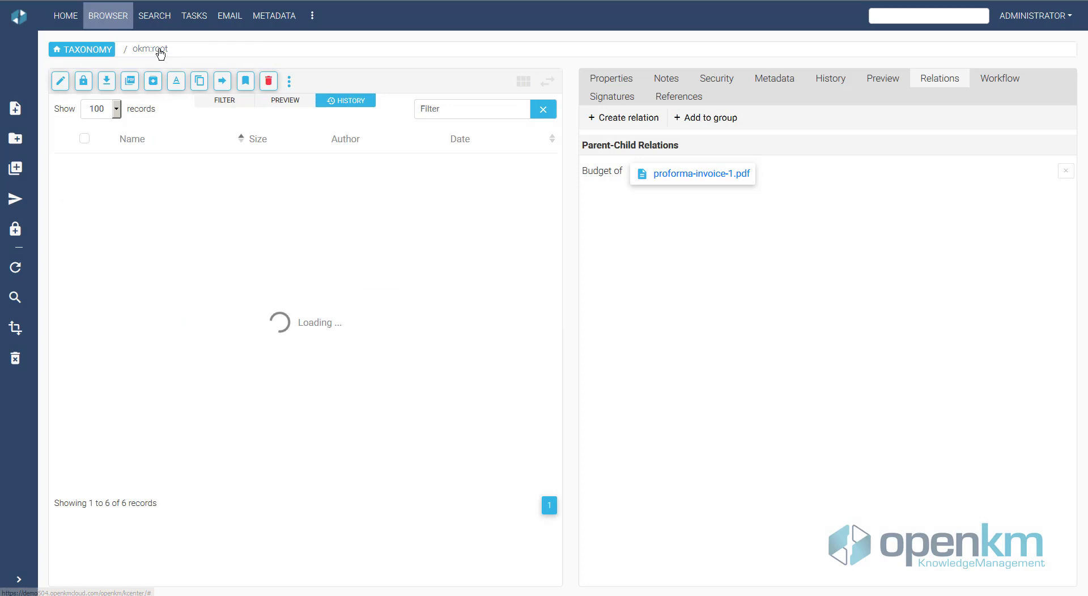
scroll(293, 289, down, 4)
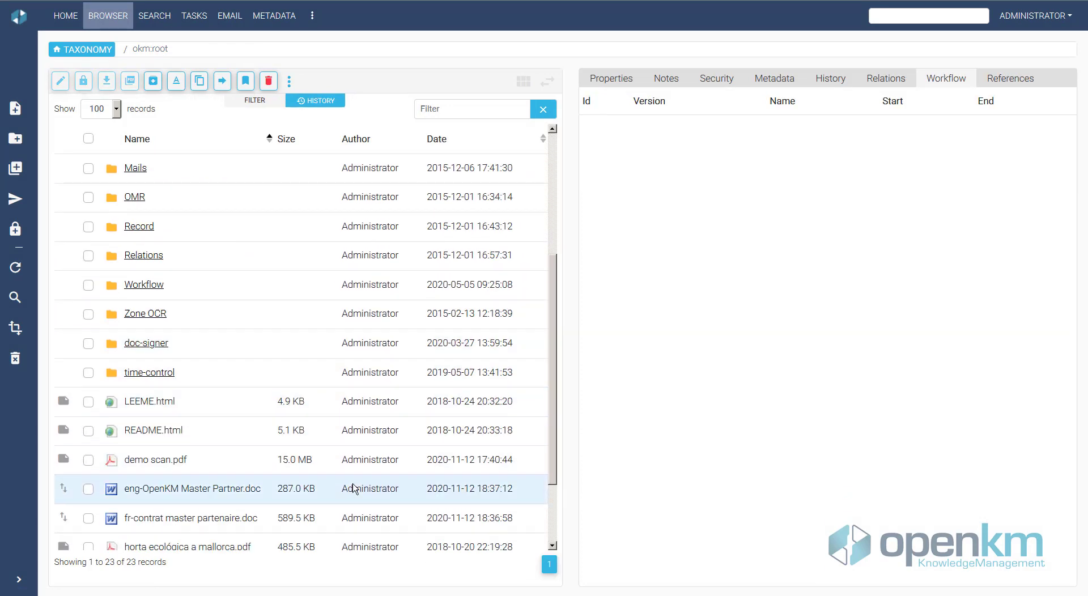
click(354, 491)
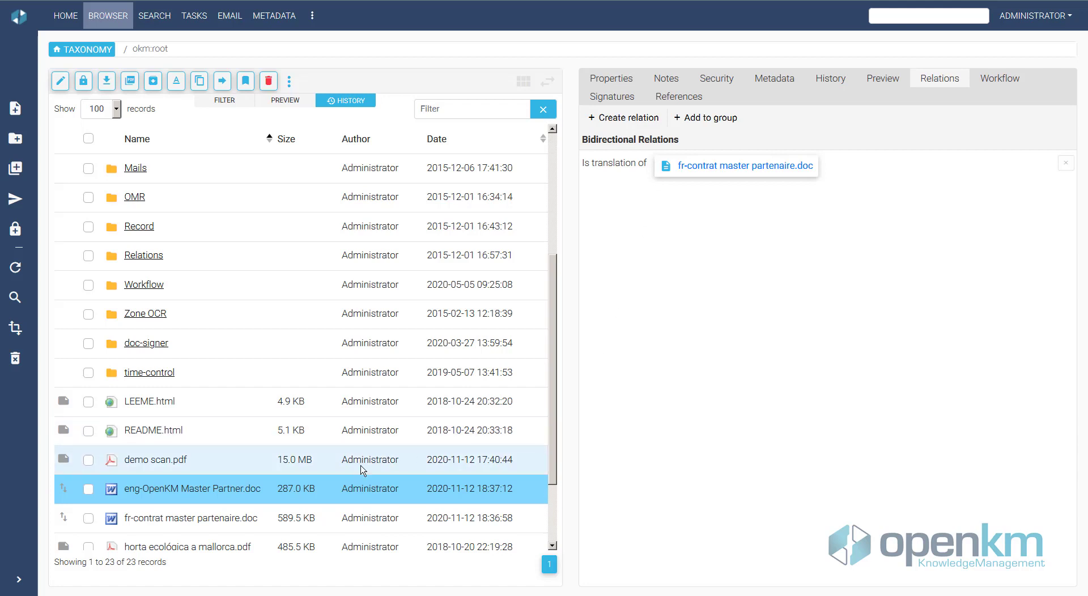
click(140, 489)
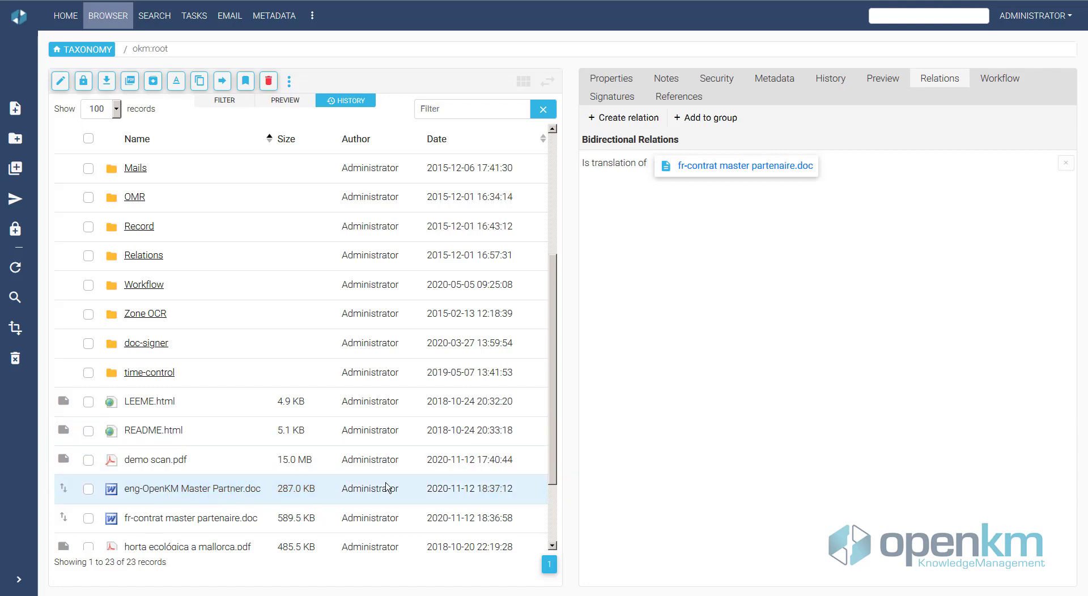
click(755, 171)
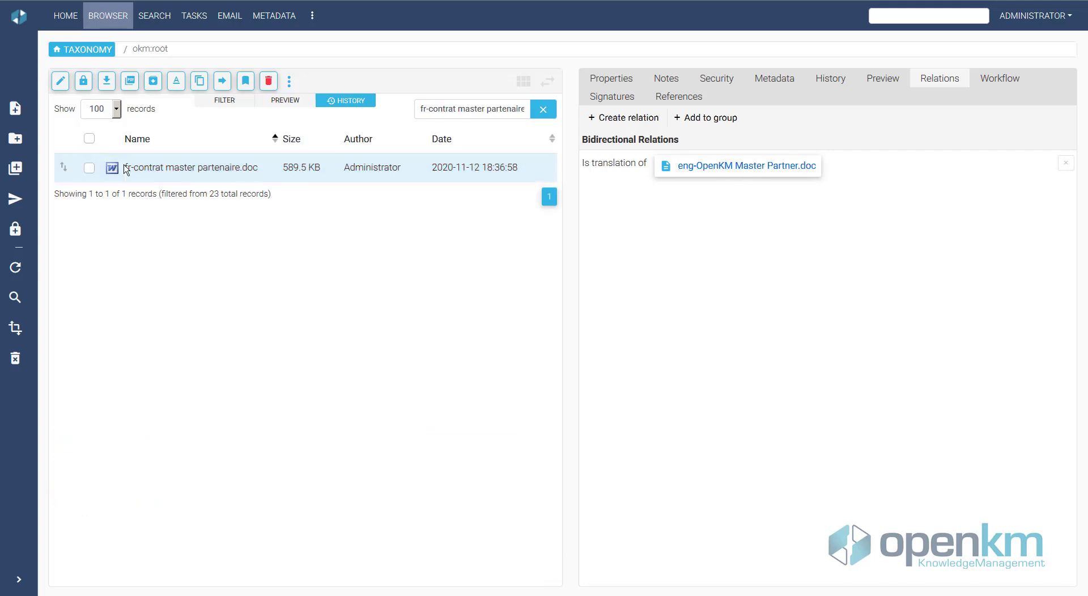
click(227, 175)
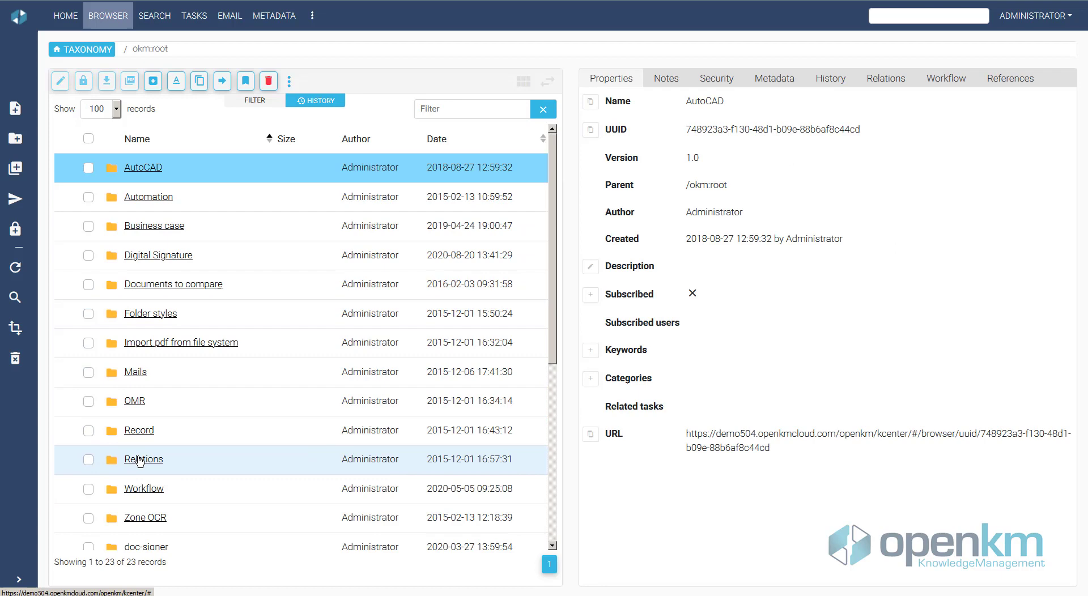
Trace the parent-child relations from budget-1.pdf in Relations/budget through proforma-invoice-1.pdf to invoice-sample1.pdf
click(144, 460)
click(126, 169)
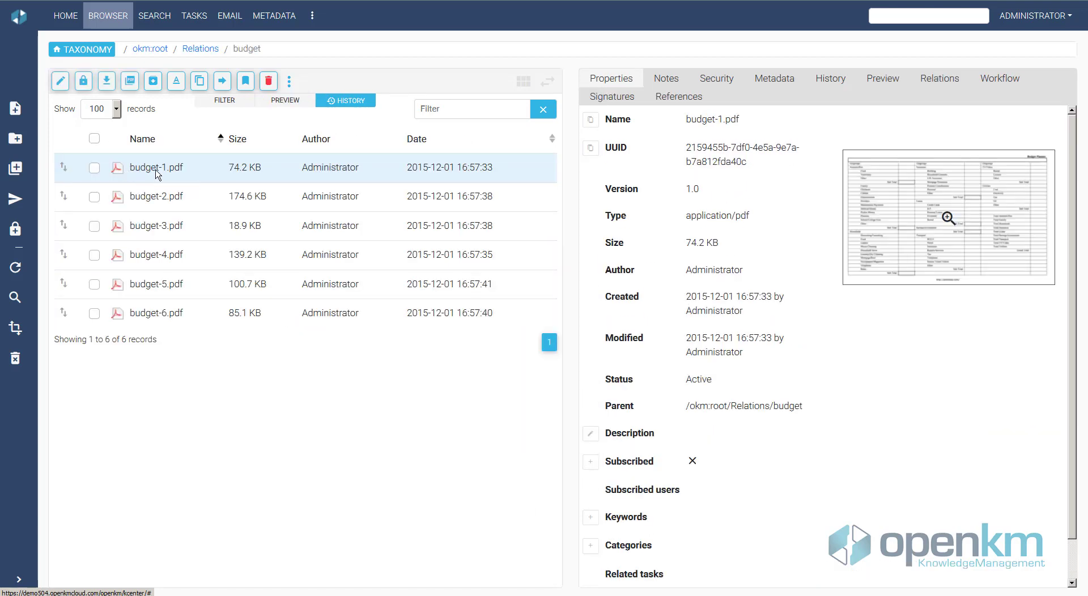
click(176, 169)
click(940, 80)
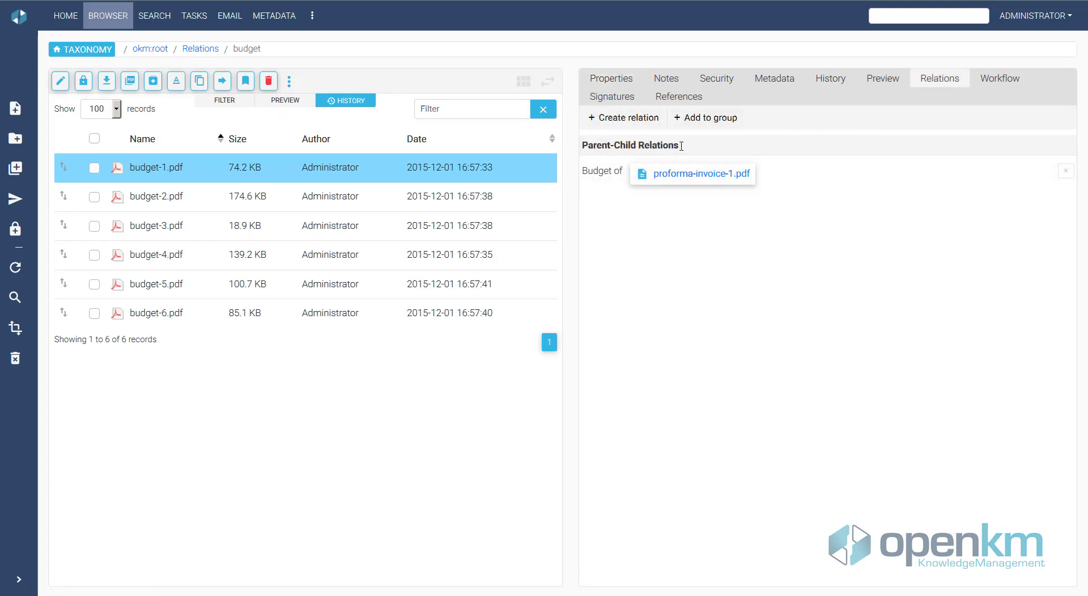
drag(681, 145, 581, 154)
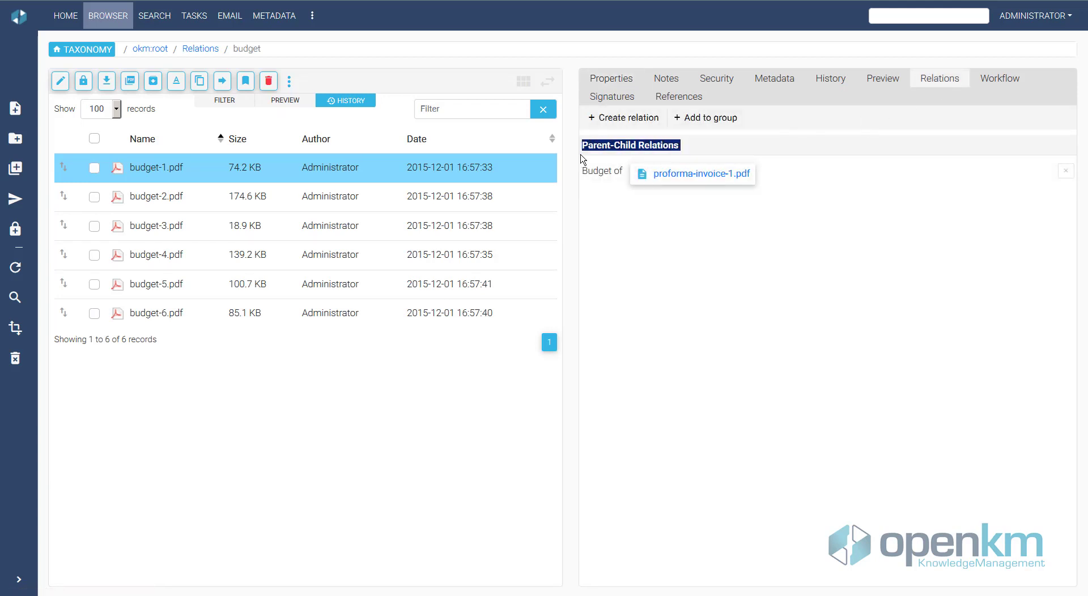
click(697, 177)
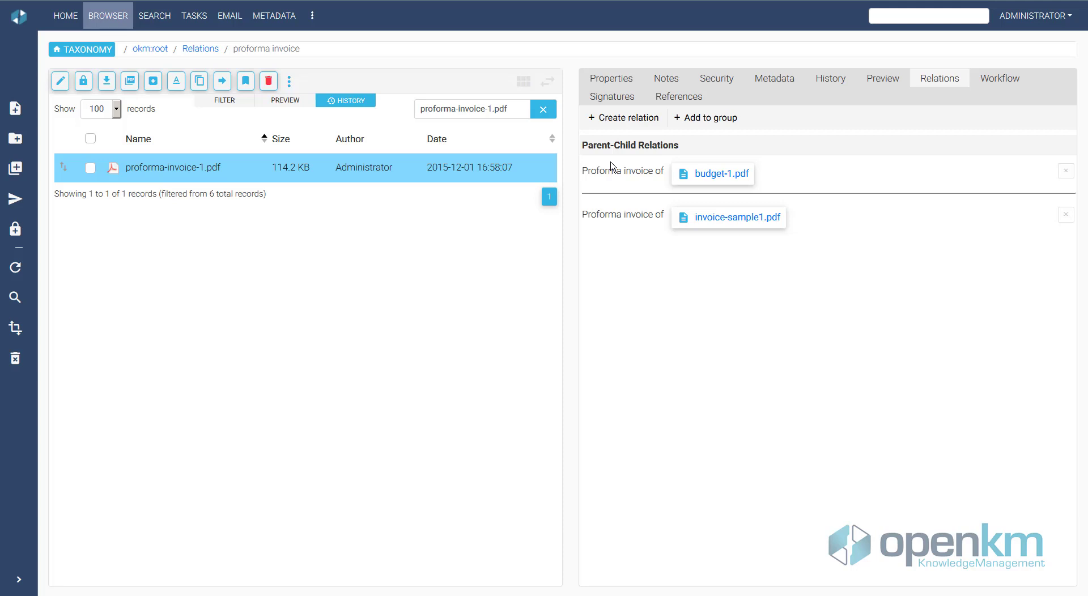
click(718, 218)
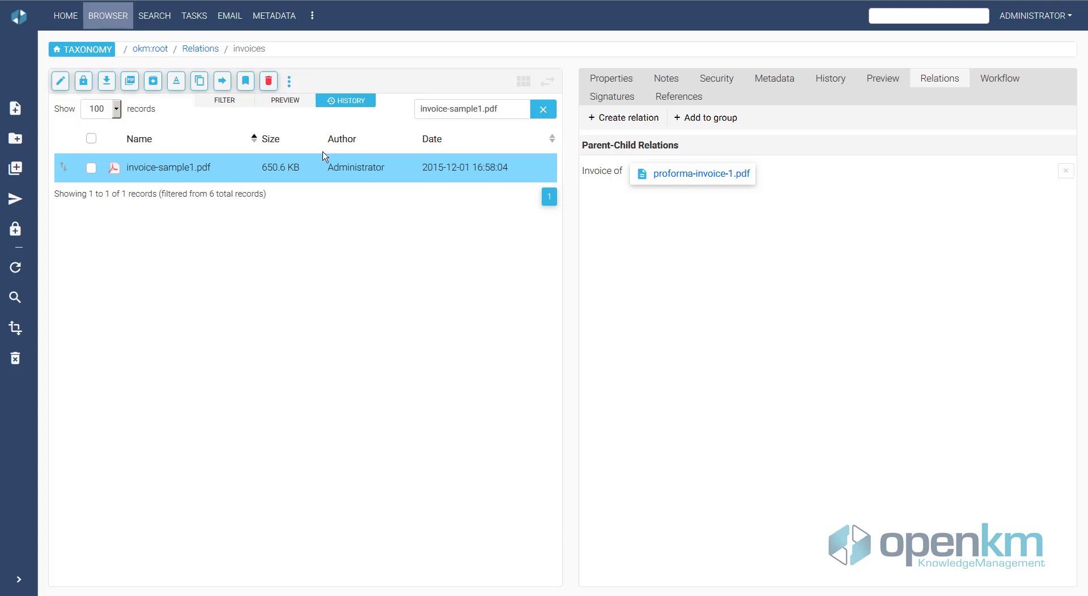
Clear the name filter in the invoices folder and view the relations of invoice-sample6.pdf
click(273, 101)
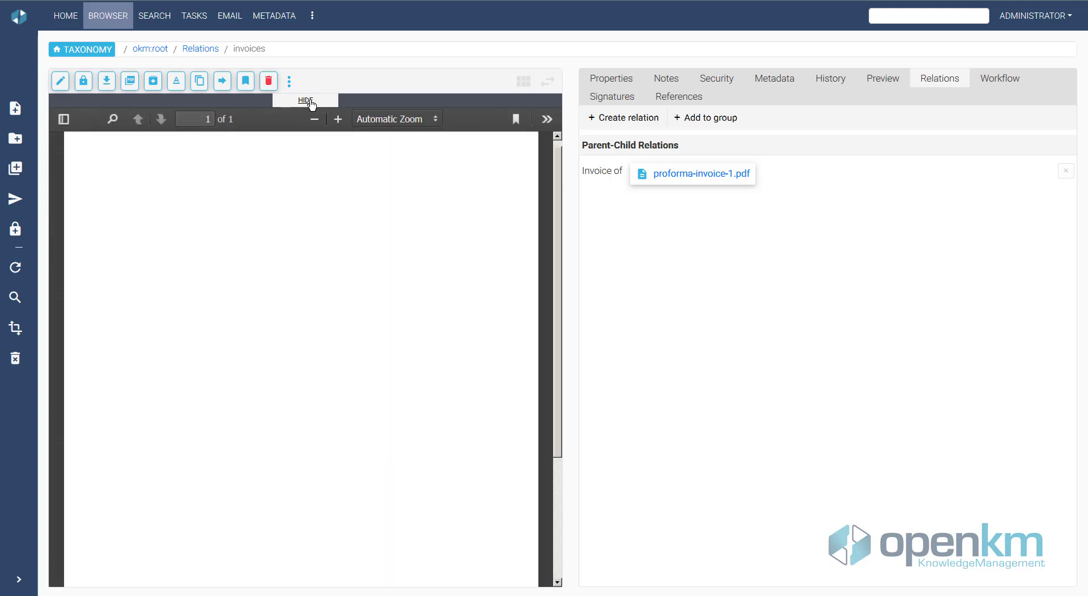
click(306, 100)
click(217, 102)
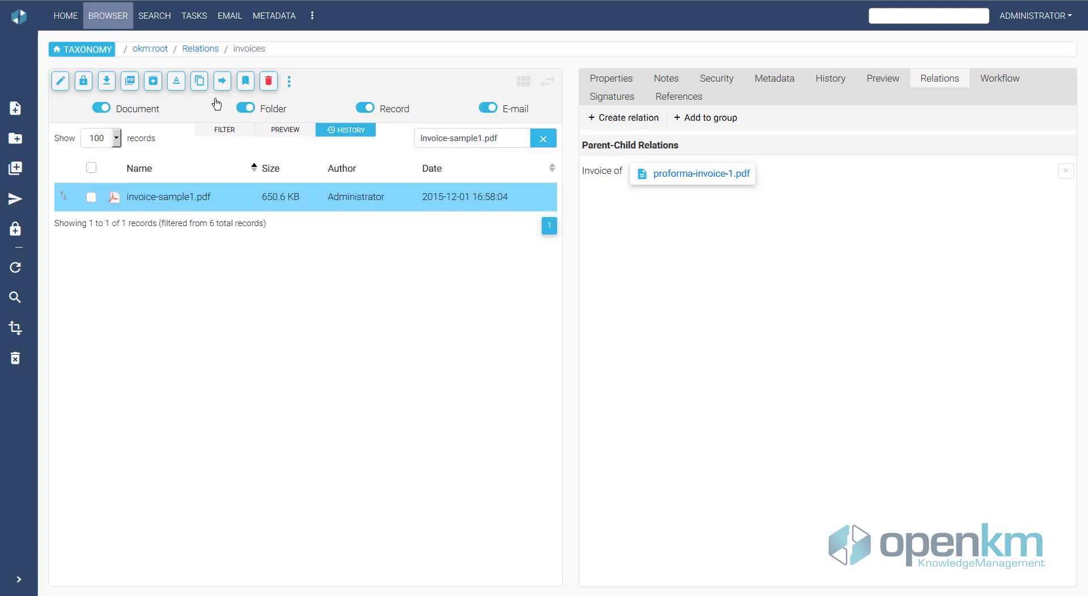
click(550, 140)
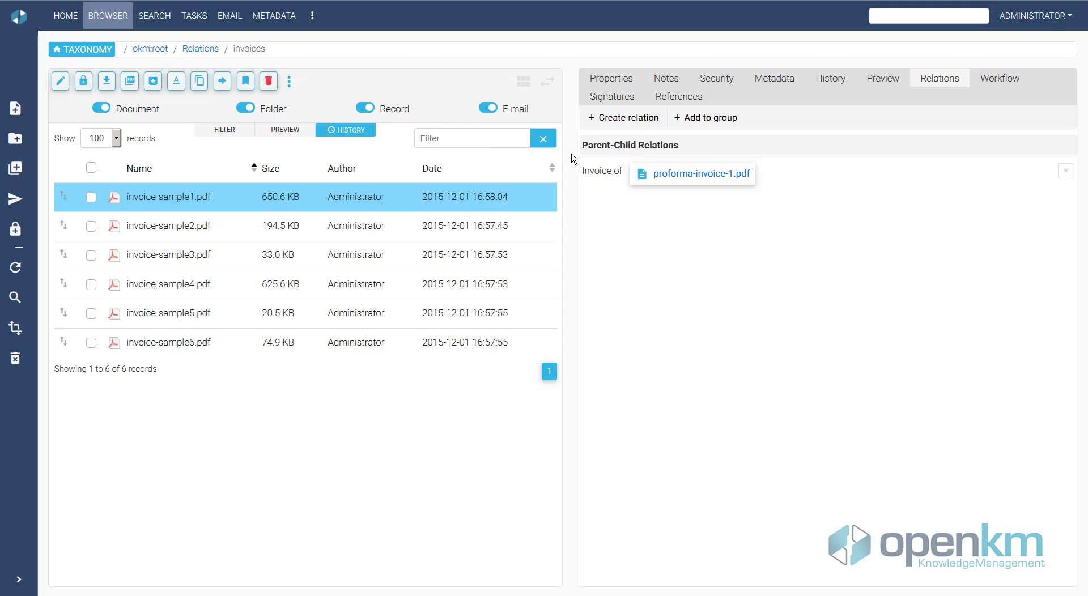
click(163, 347)
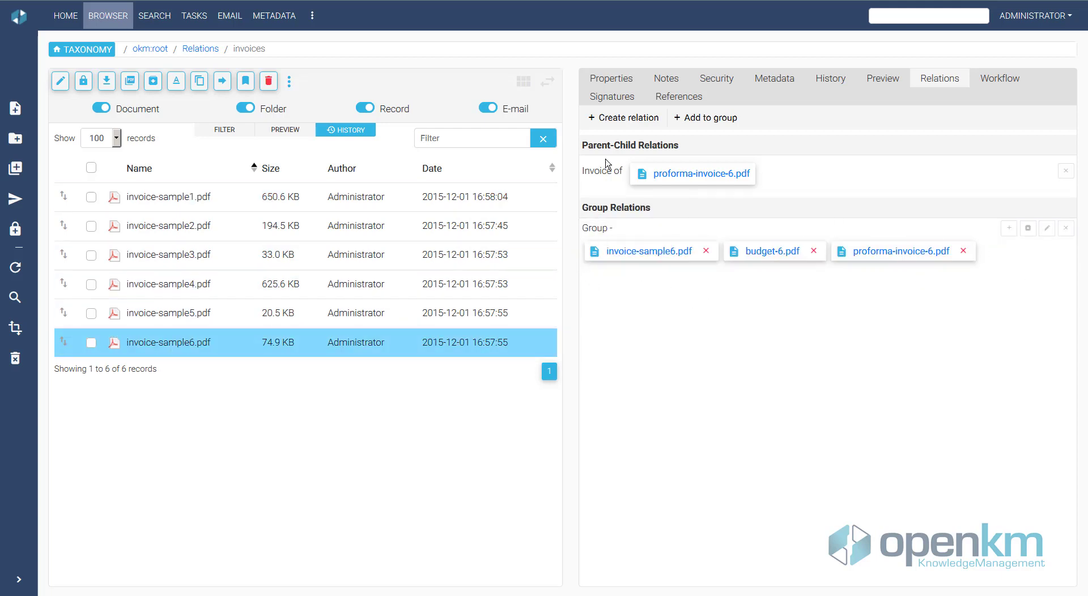
Review the relation types offered for a new relation from invoice-sample6.pdf without adding one
click(614, 125)
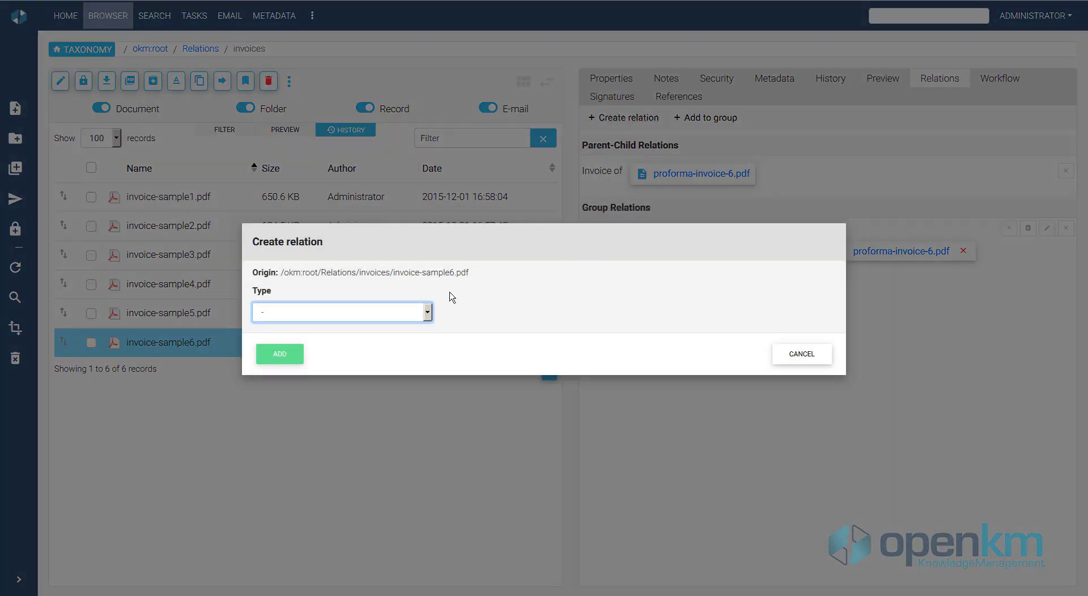
click(428, 312)
click(408, 397)
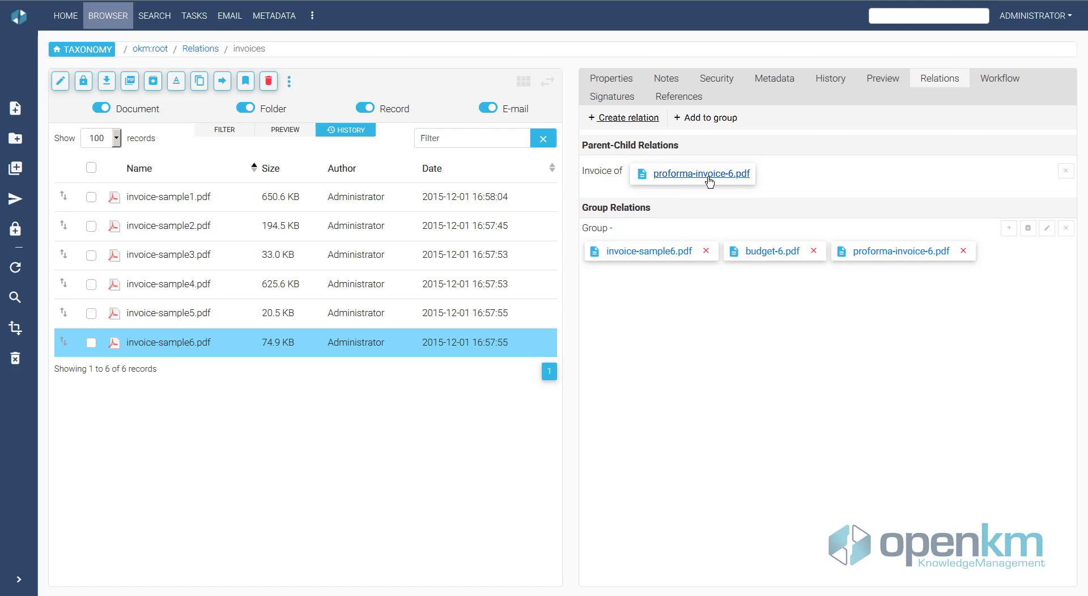
Follow the relation to proforma-invoice-6.pdf and return to the invoices folder under Relations
click(709, 174)
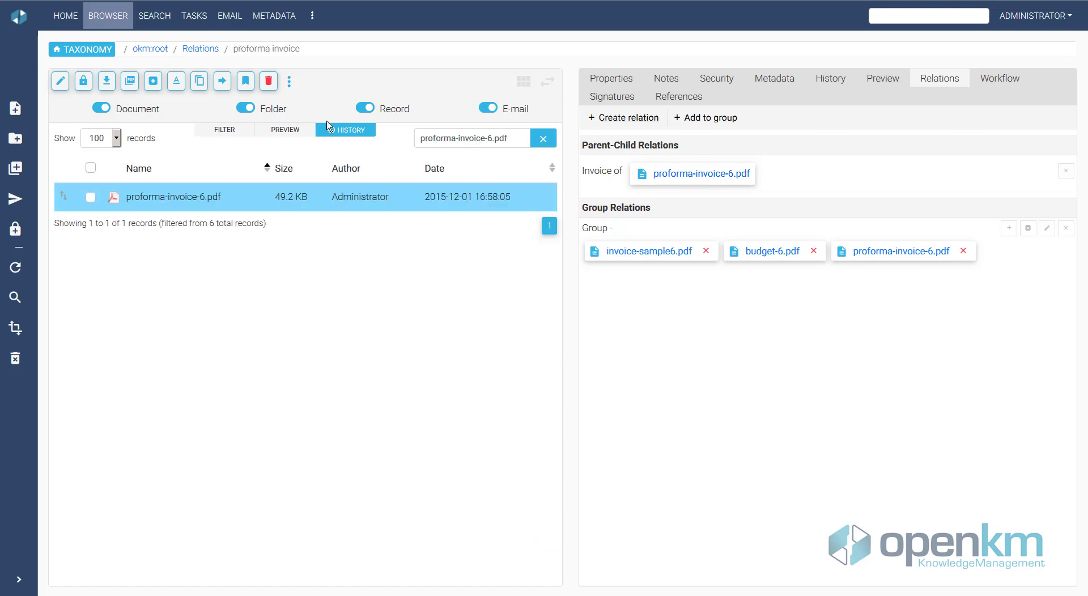
click(191, 49)
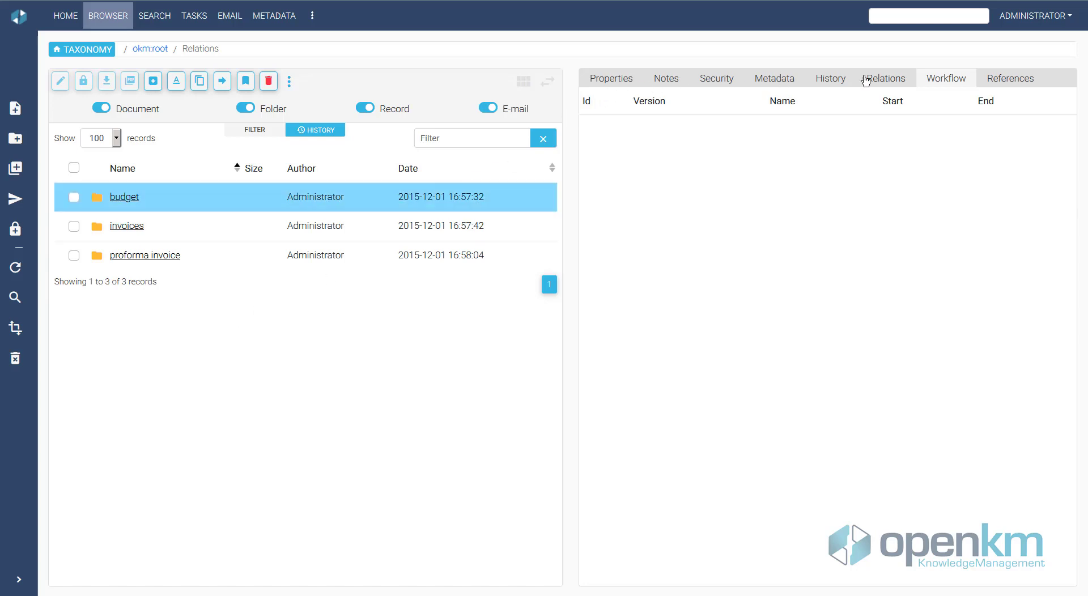
click(133, 229)
click(153, 229)
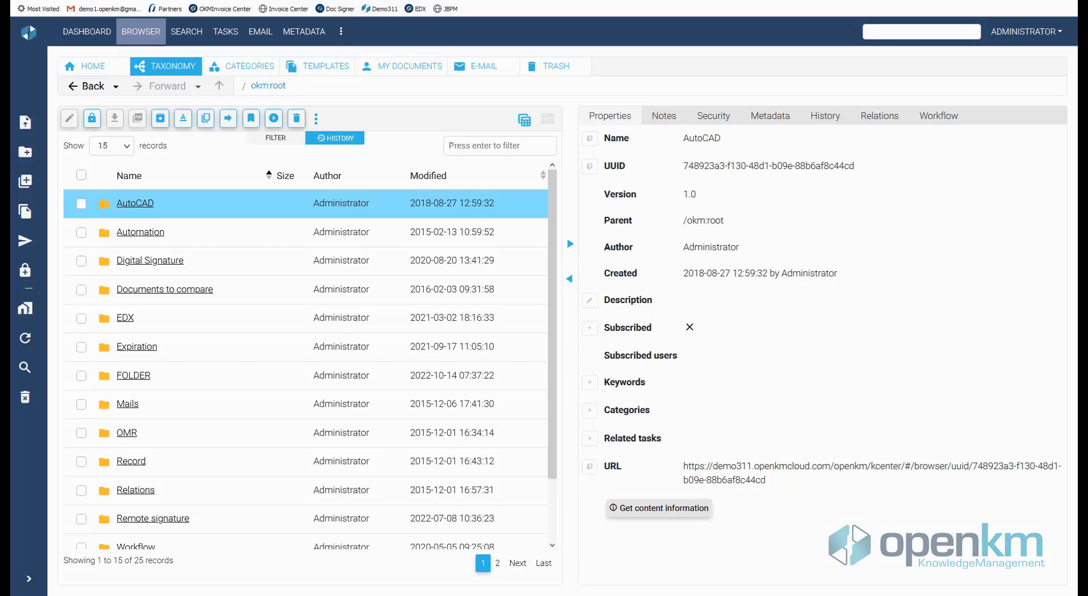
Open the Relation Types list in the administration area
click(1027, 31)
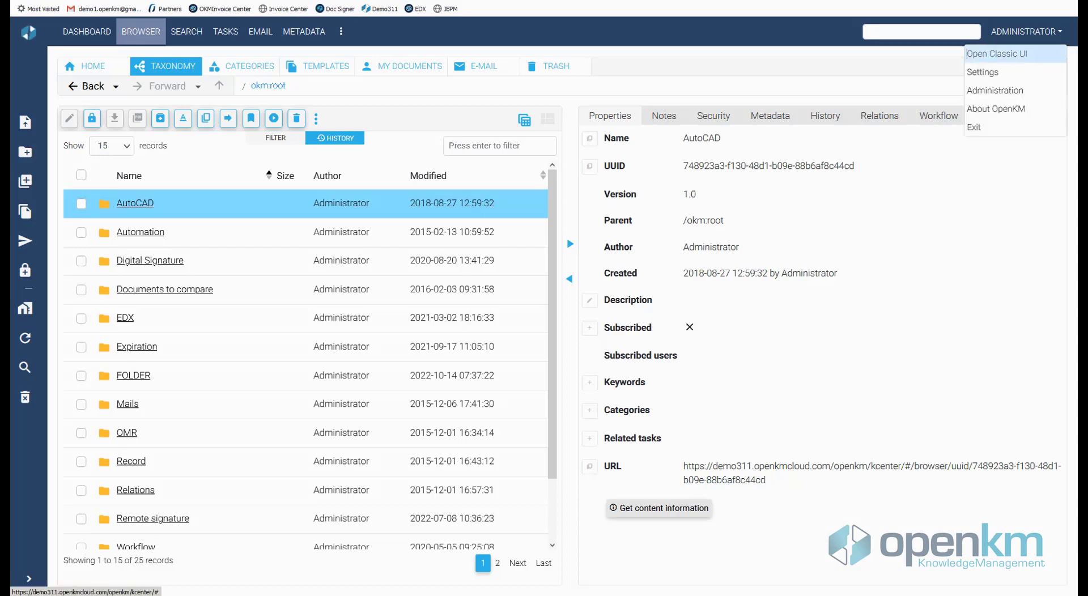
click(998, 90)
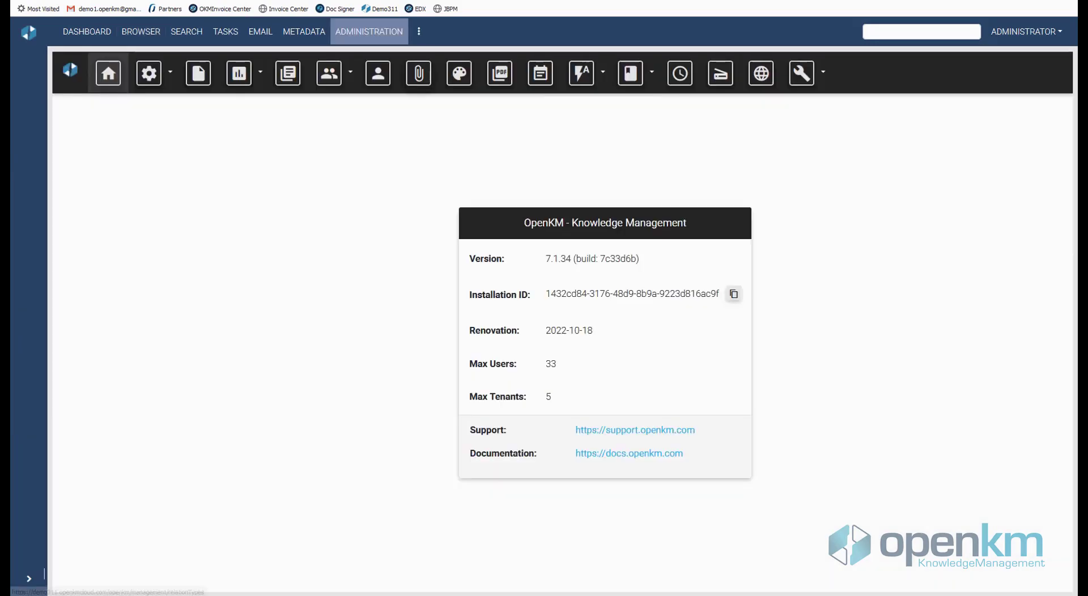
click(419, 73)
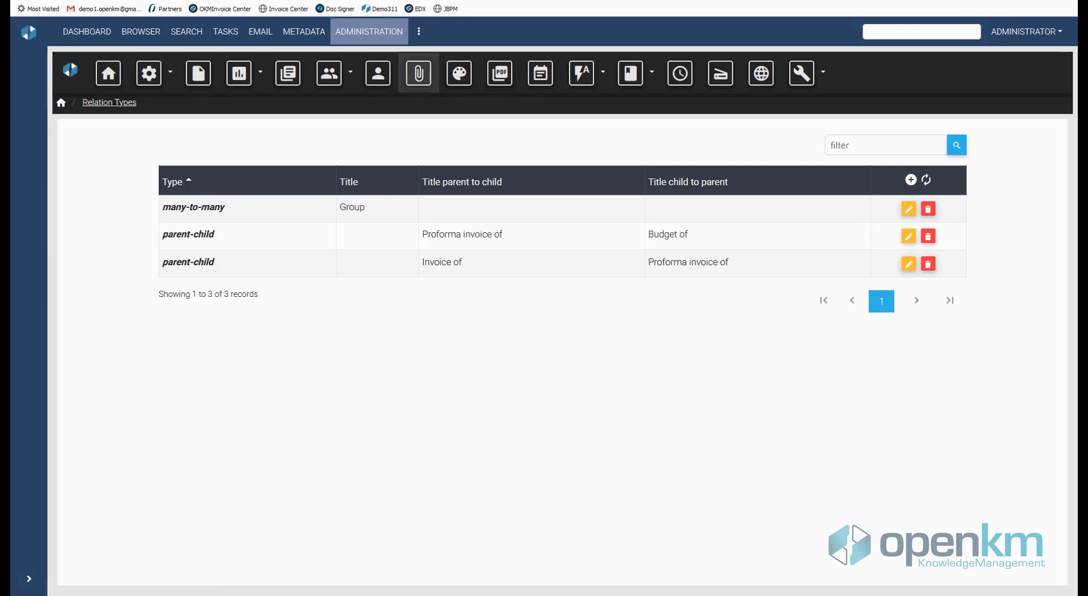
Switch to the OpenKM documentation site and open the Relation types page of the OpenKM 7.1 Administration guide
click(142, 570)
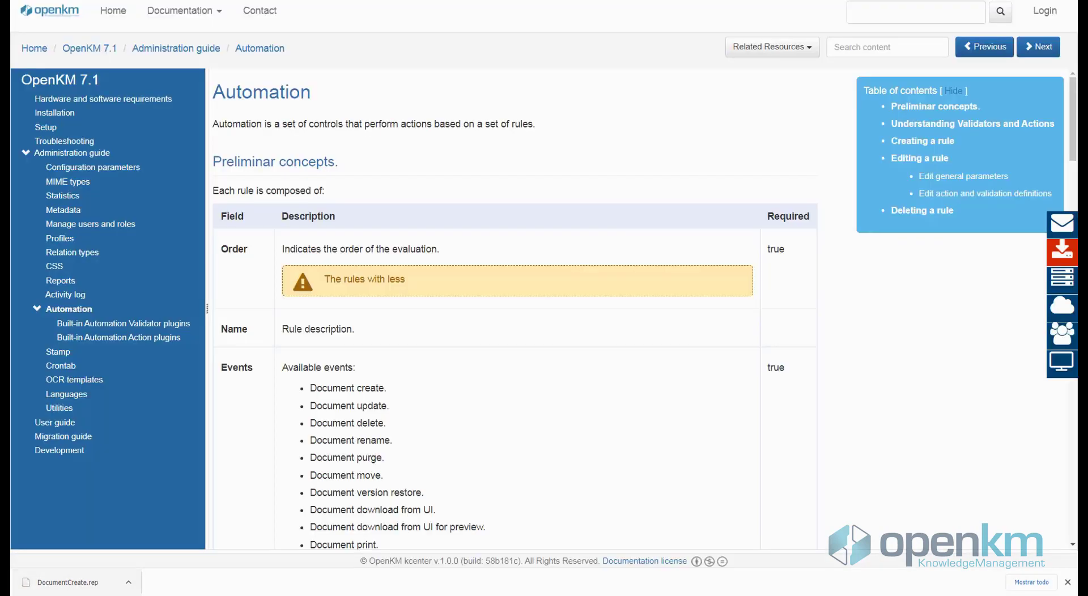
click(34, 48)
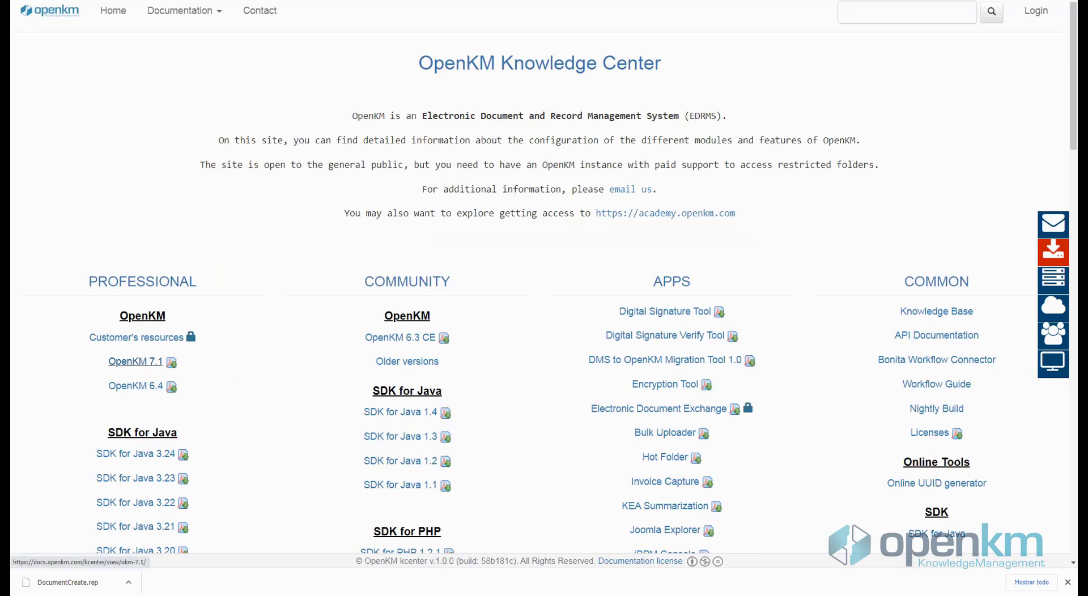
click(135, 361)
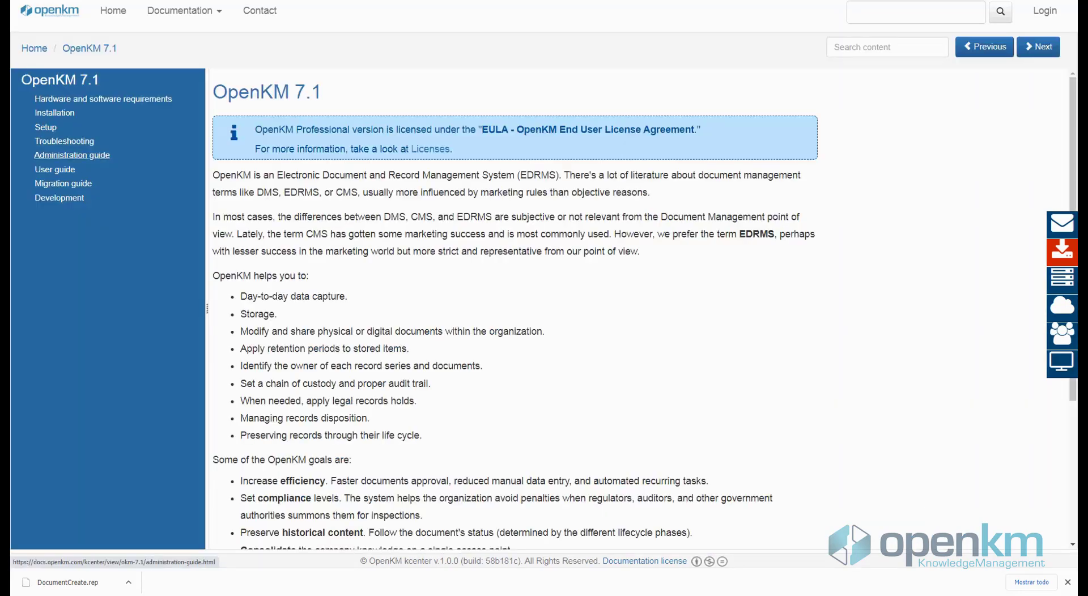
click(72, 155)
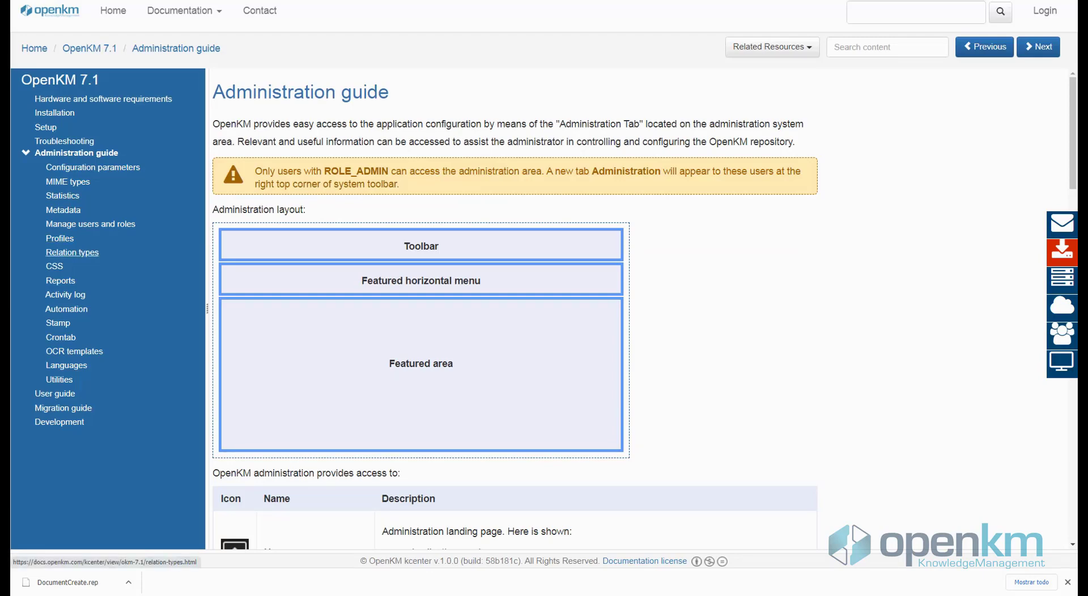
click(72, 252)
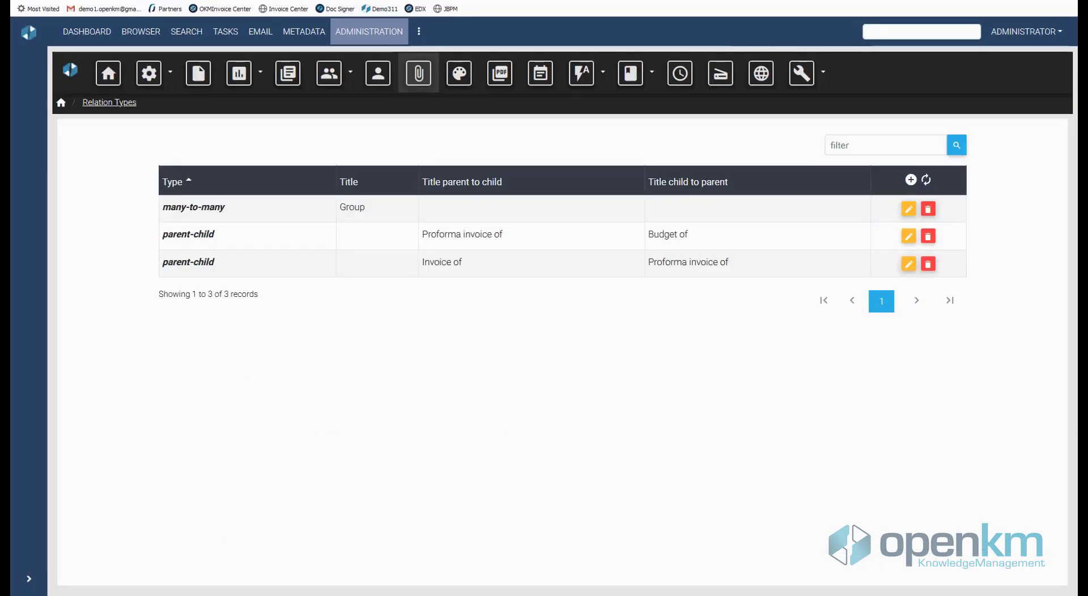
Create a bidirectional relation type titled "Is a translation of"
click(911, 180)
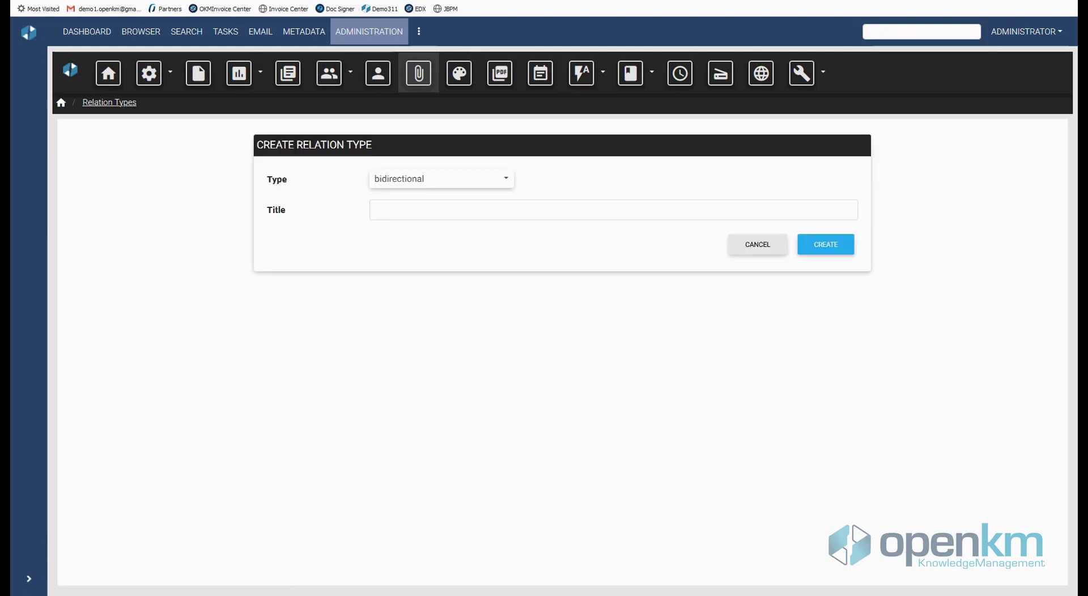
click(397, 179)
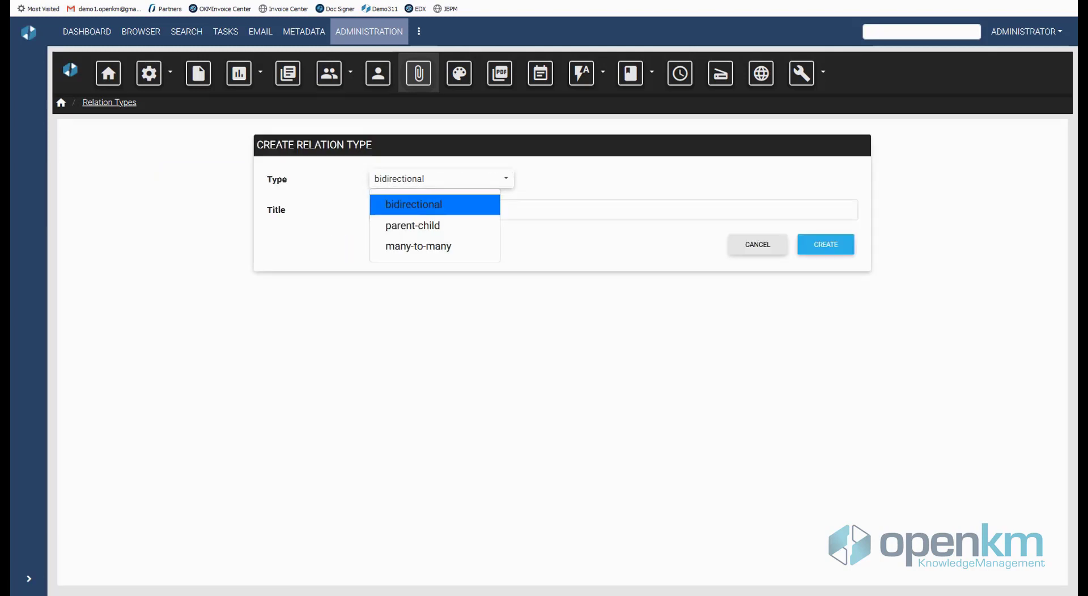
click(413, 204)
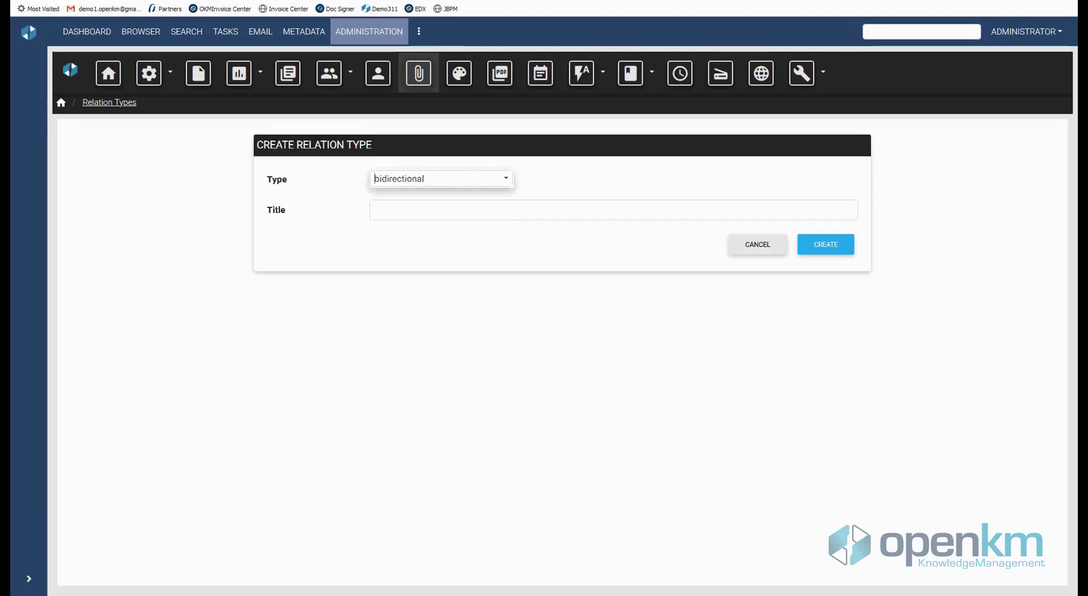
click(409, 210)
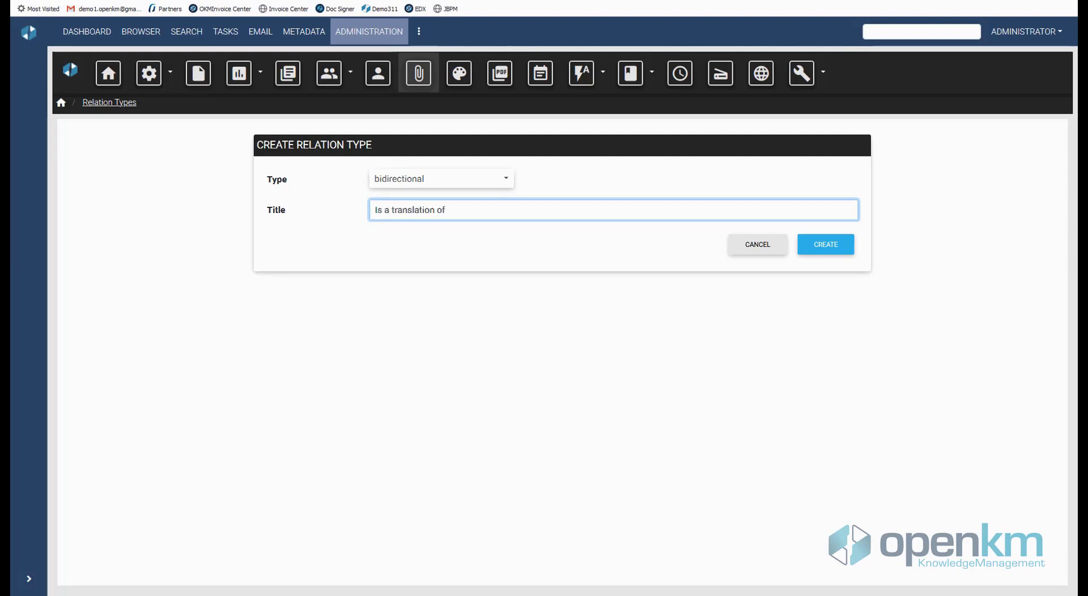
click(826, 244)
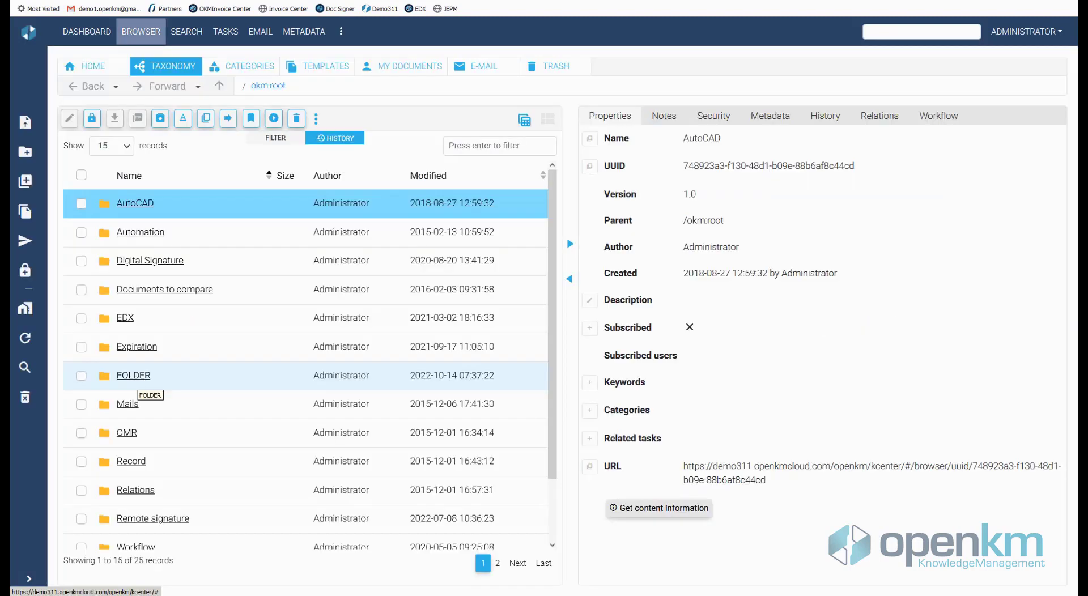
Add an Equivalent "Is a translation of" relation from ES Contract.doc in FOLDER to ENG Contract.doc in okm:root, and follow it to the related document
click(135, 377)
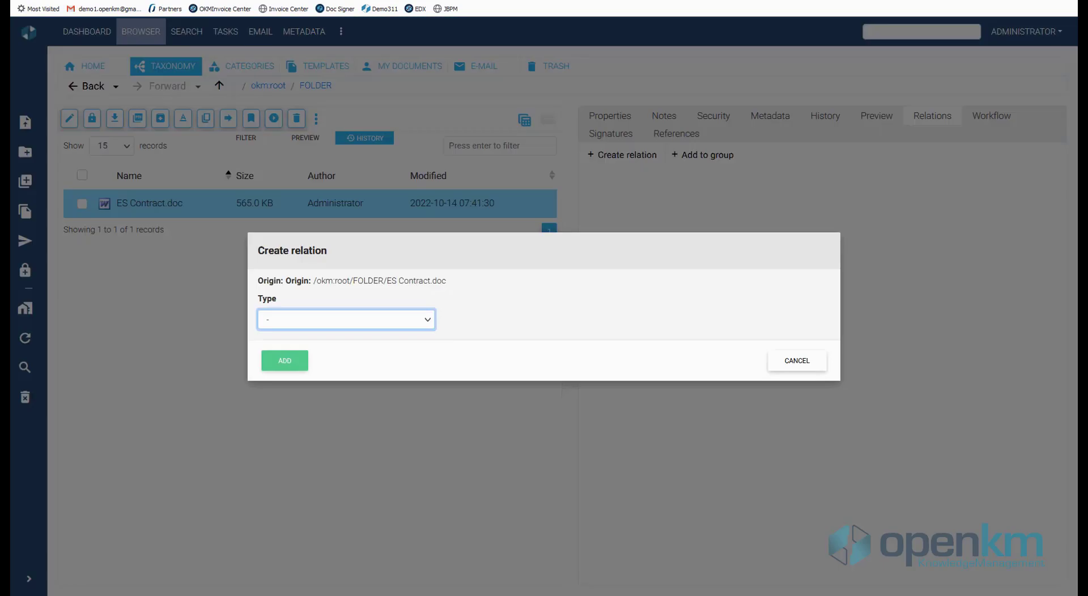
click(640, 319)
click(510, 348)
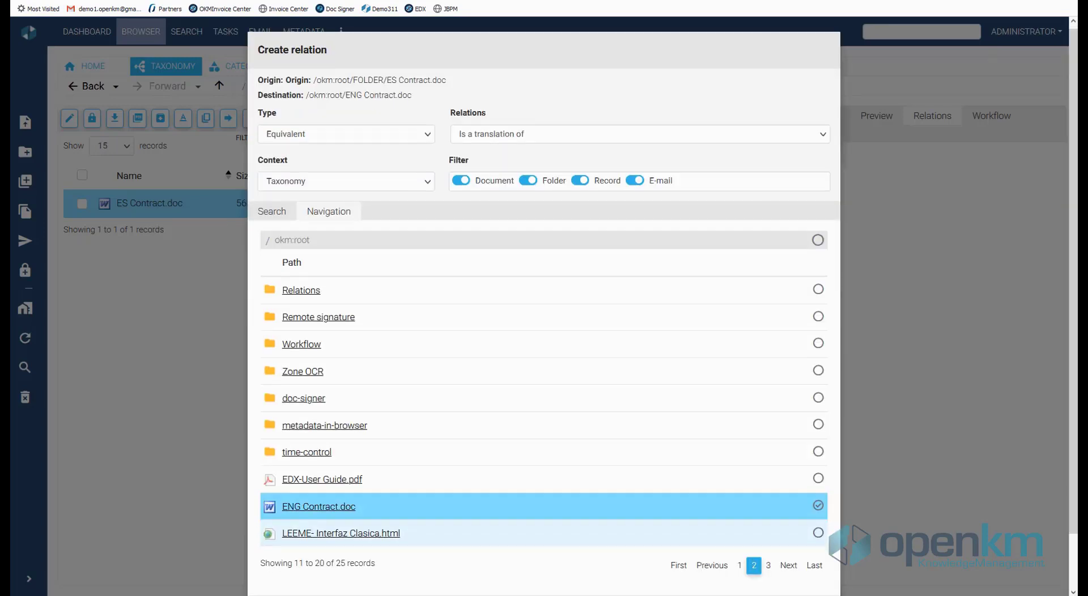
scroll(545, 340, down, 1)
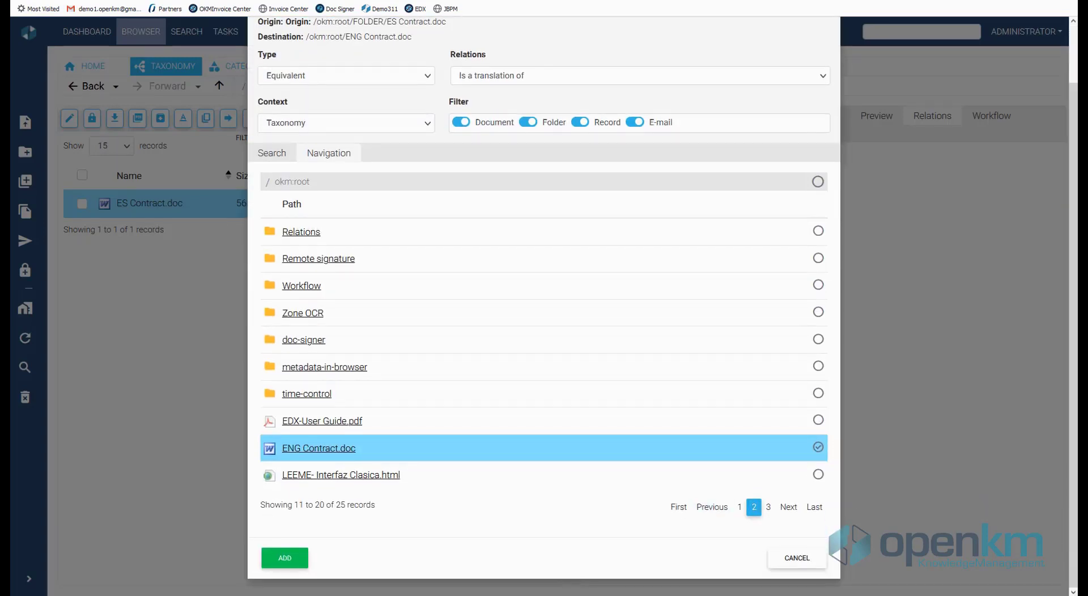
click(285, 559)
click(708, 205)
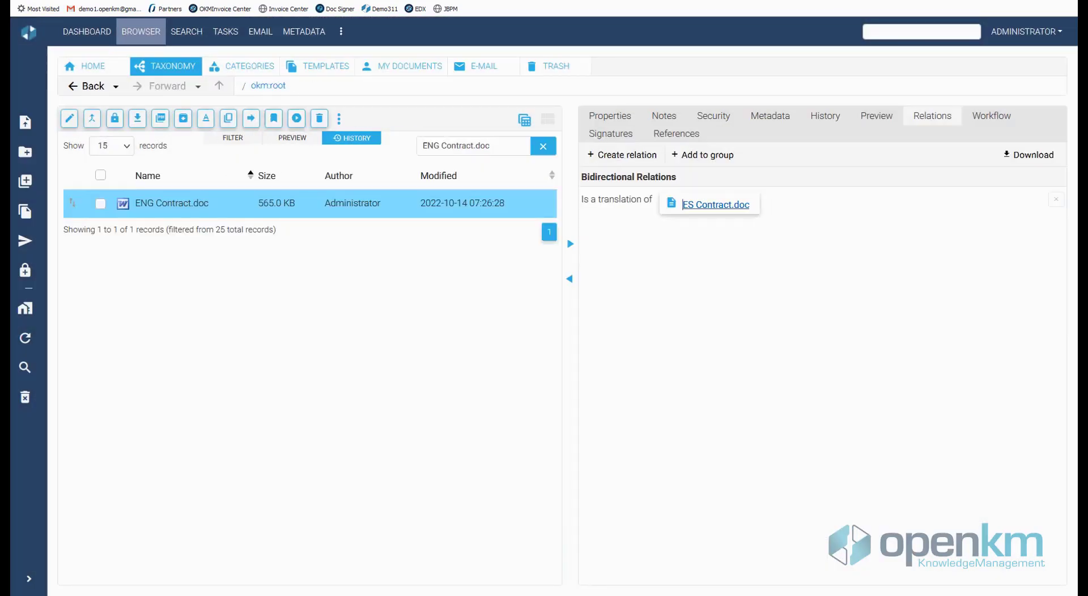